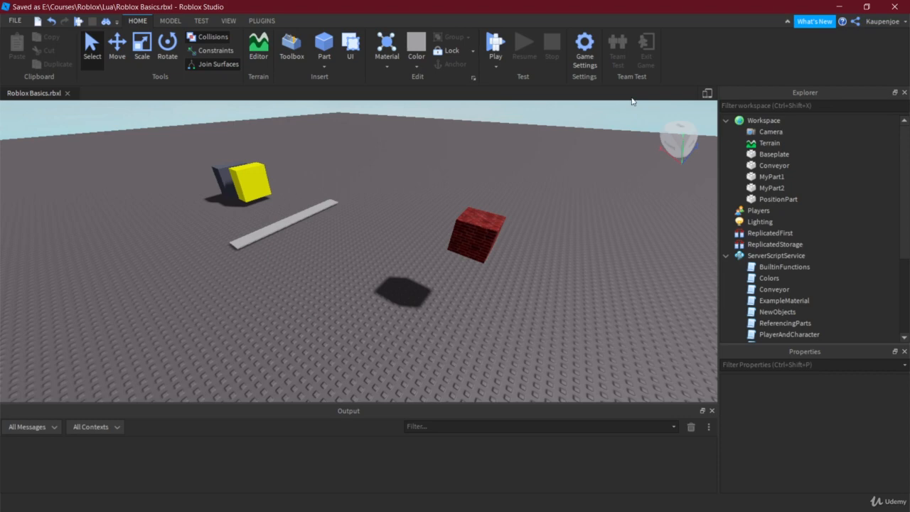
Add a SpawnLocation to the Workspace and move it onto the baseplate beside the yellow block
{"action": "left_click", "coordinate": [763, 120]}
{"action": "left_click", "coordinate": [788, 120]}
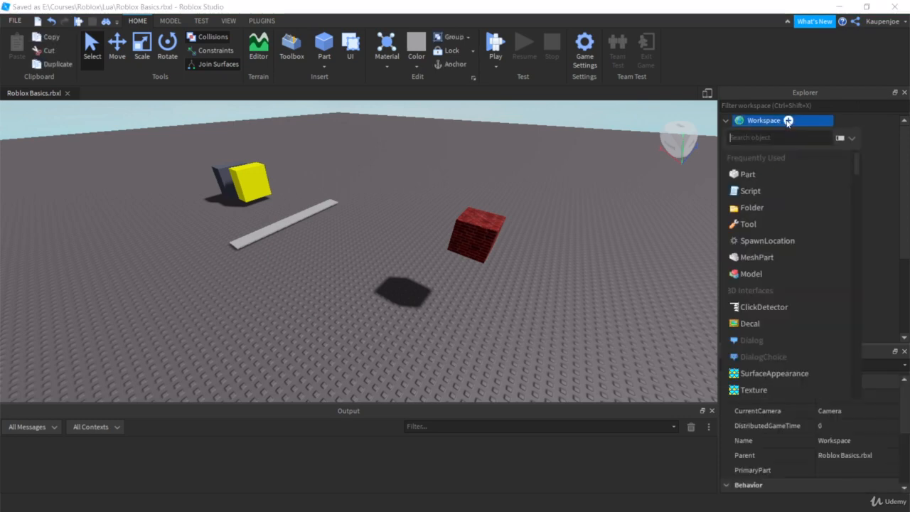
{"action": "left_click", "coordinate": [767, 242]}
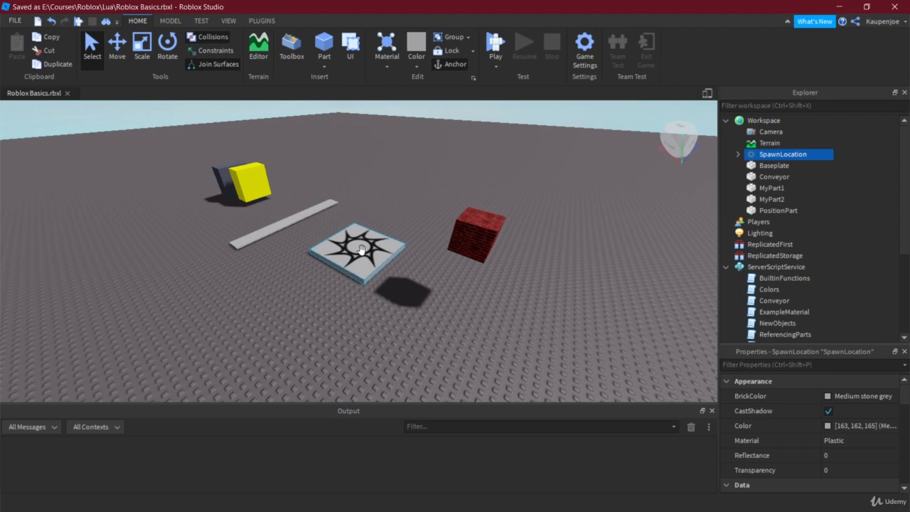
{"action": "left_click_drag", "start_coordinate": [359, 252], "coordinate": [162, 220]}
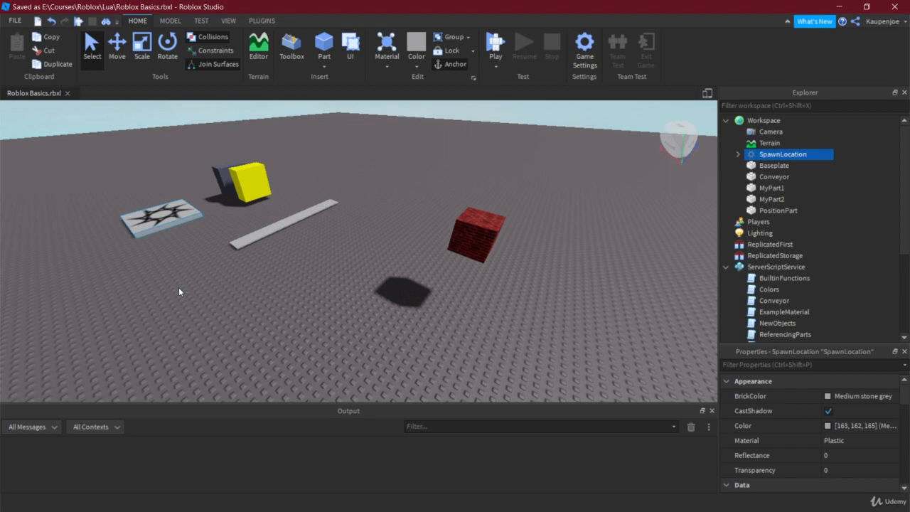
Playtest the game, walk the character around the spawn pad with the Workspace contents expanded, and end the test
{"action": "left_click", "coordinate": [495, 44]}
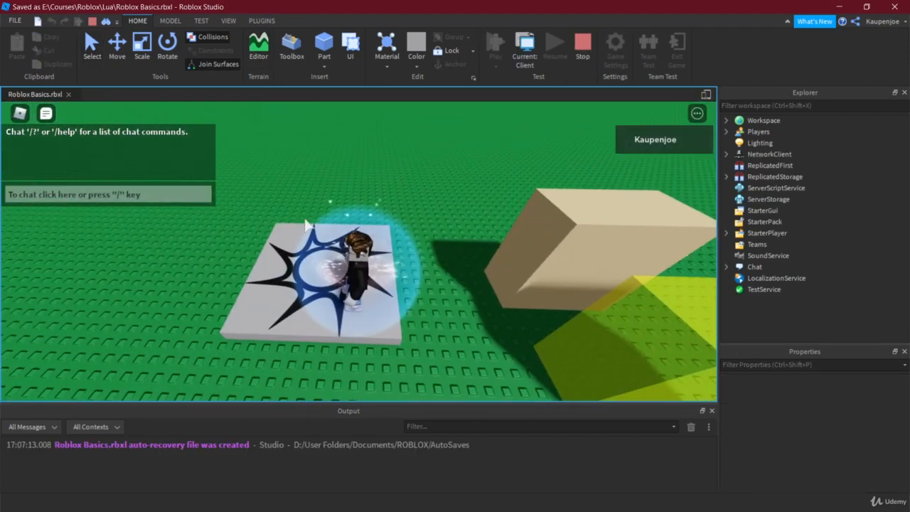
{"action": "key", "text": "a"}
{"action": "right_click_drag", "start_coordinate": [448, 284], "coordinate": [513, 263]}
{"action": "key", "text": "s"}
{"action": "key", "text": "d"}
{"action": "key", "text": "w"}
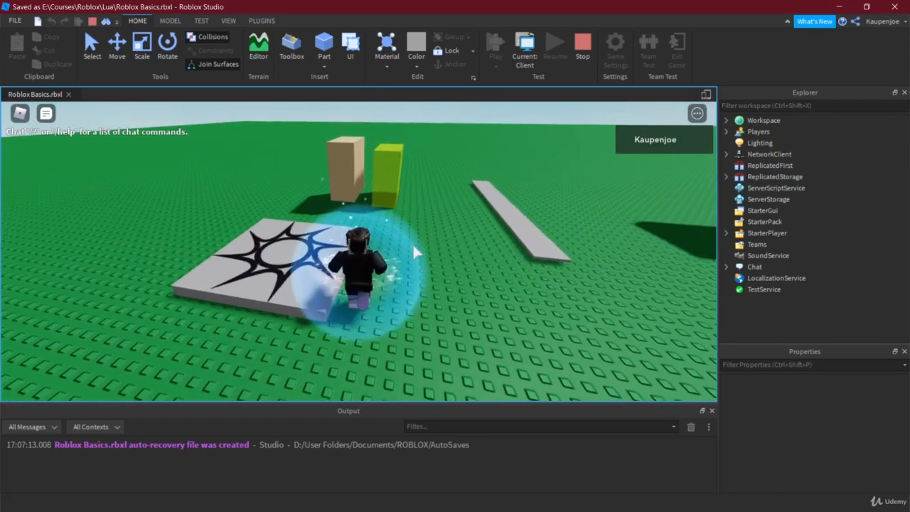
{"action": "key", "text": "s"}
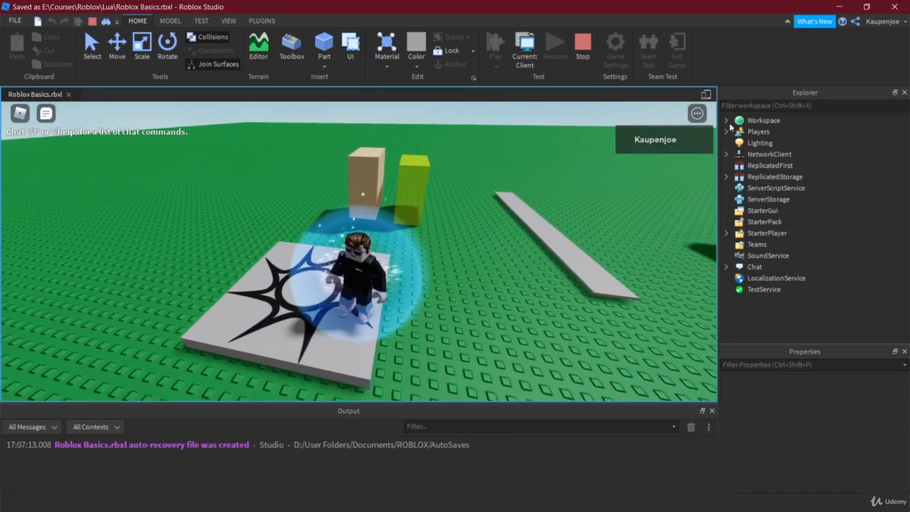
{"action": "left_click", "coordinate": [725, 120]}
{"action": "key", "text": "w"}
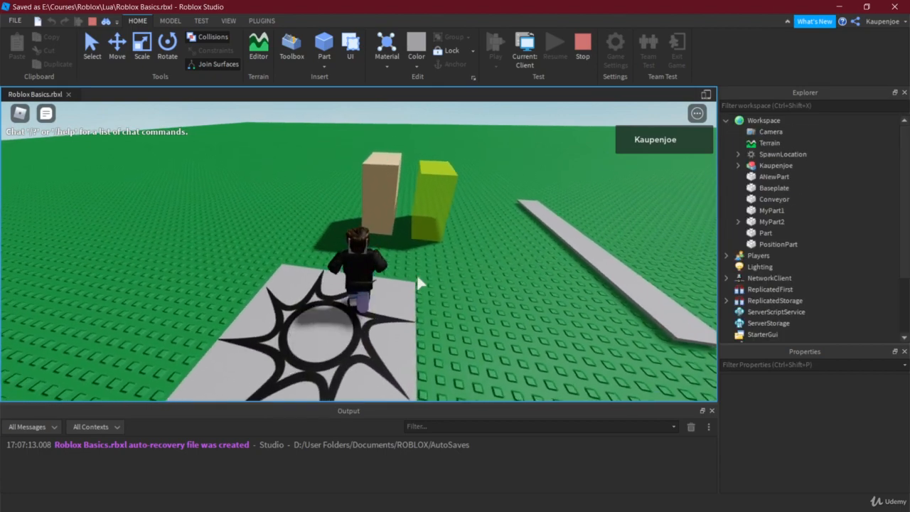
{"action": "key", "text": "s"}
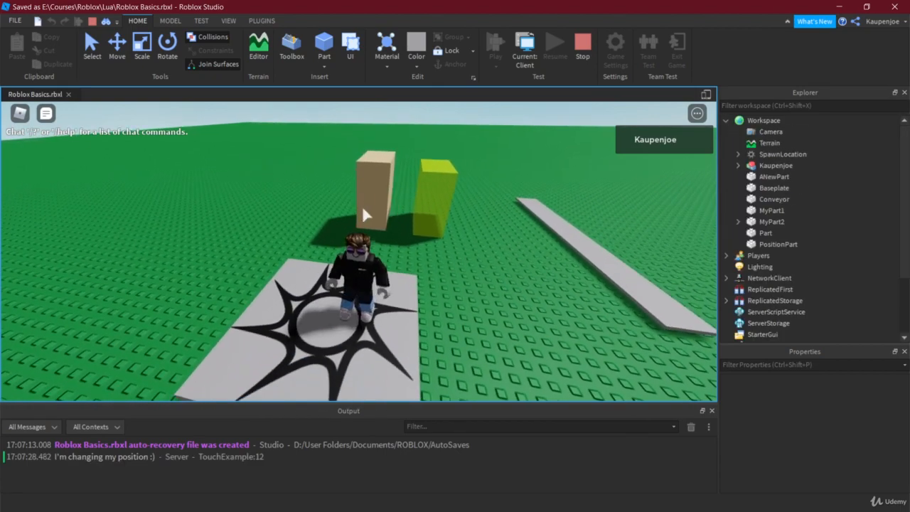
{"action": "key", "text": "s"}
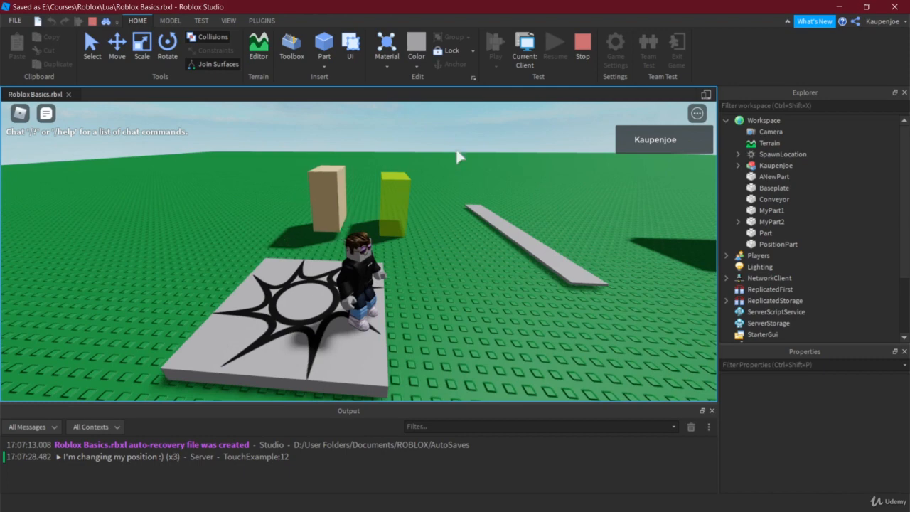
{"action": "left_click", "coordinate": [583, 42]}
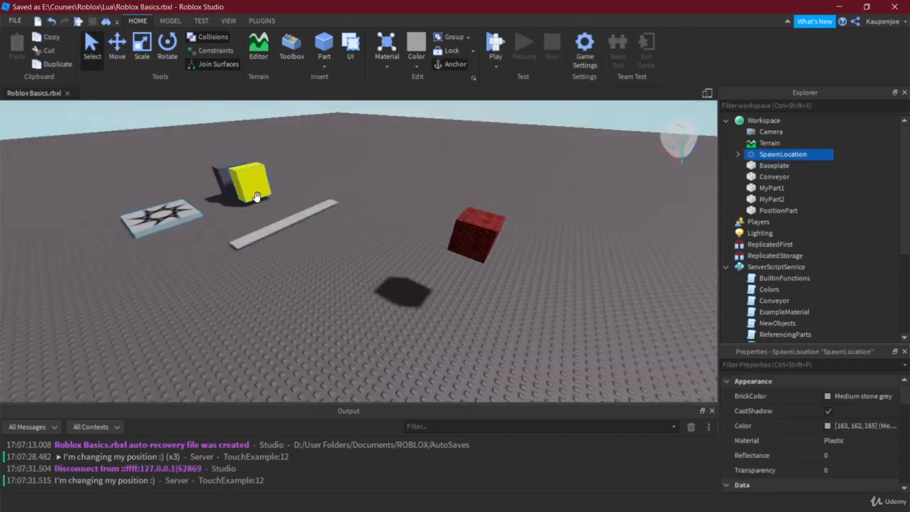
{"action": "left_click", "coordinate": [315, 313]}
{"action": "left_click", "coordinate": [165, 236]}
{"action": "key", "text": "ctrl+d"}
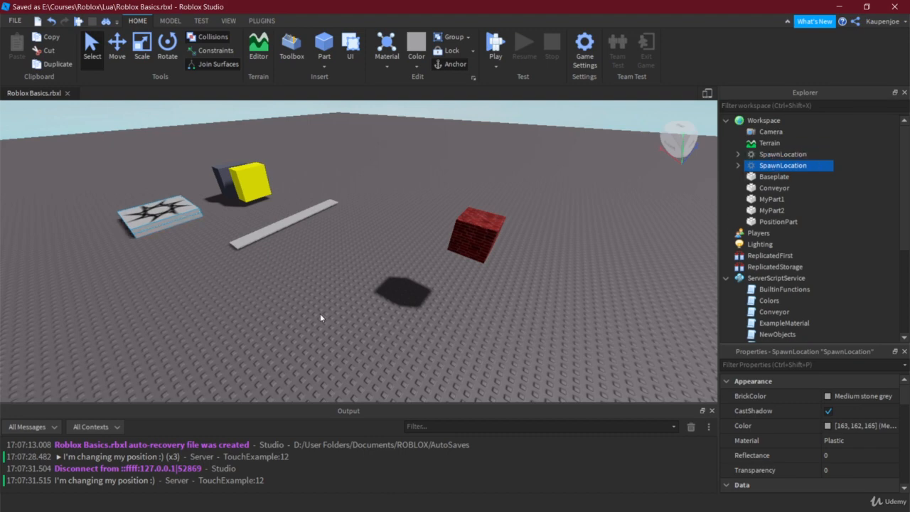
{"action": "key", "text": "Delete"}
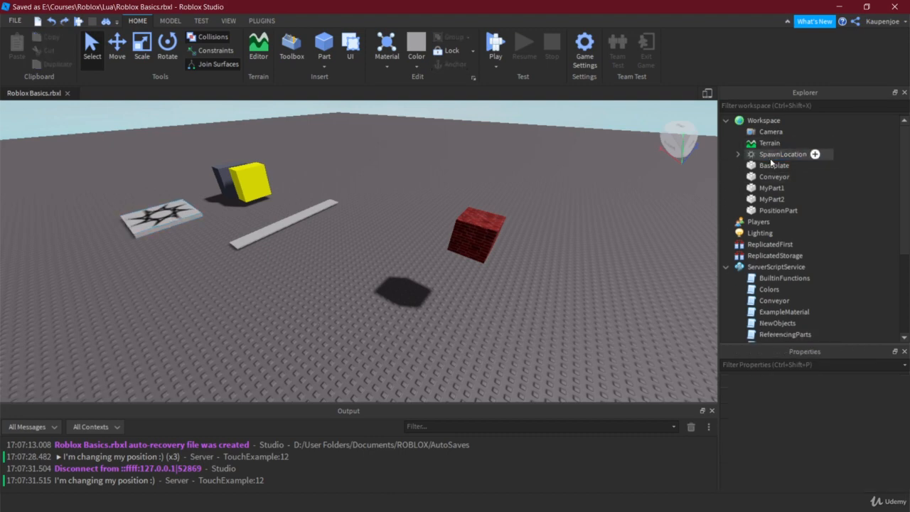
Duplicate the SpawnLocation and place the copy on the baseplate in front of the red brick block
{"action": "left_click", "coordinate": [768, 156]}
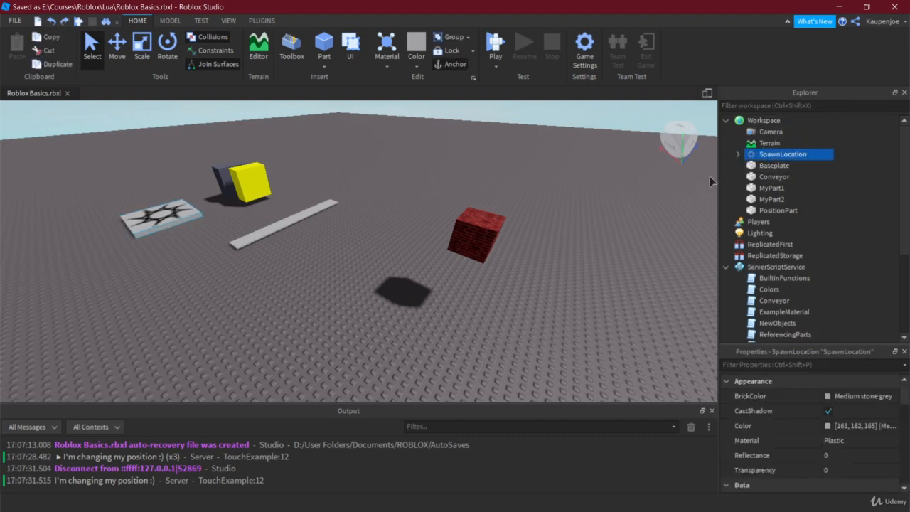
{"action": "key", "text": "ctrl+d"}
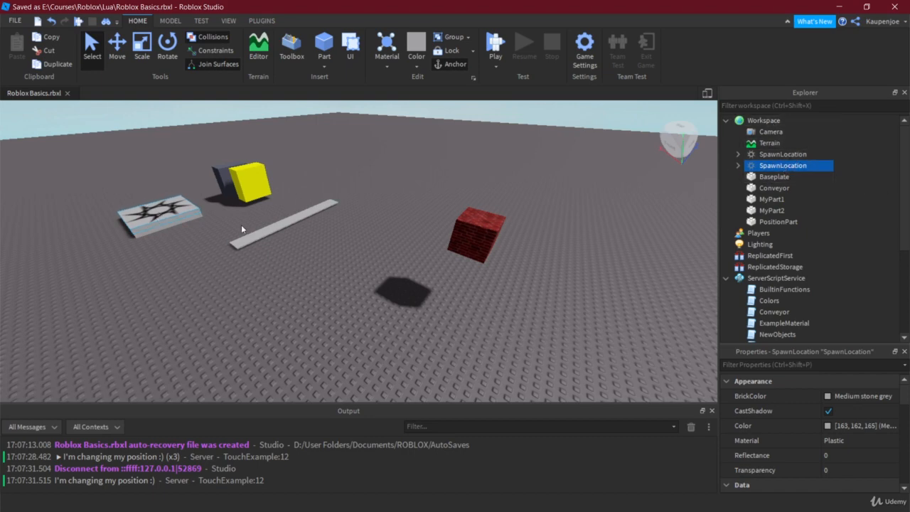
{"action": "left_click_drag", "start_coordinate": [144, 223], "coordinate": [445, 312]}
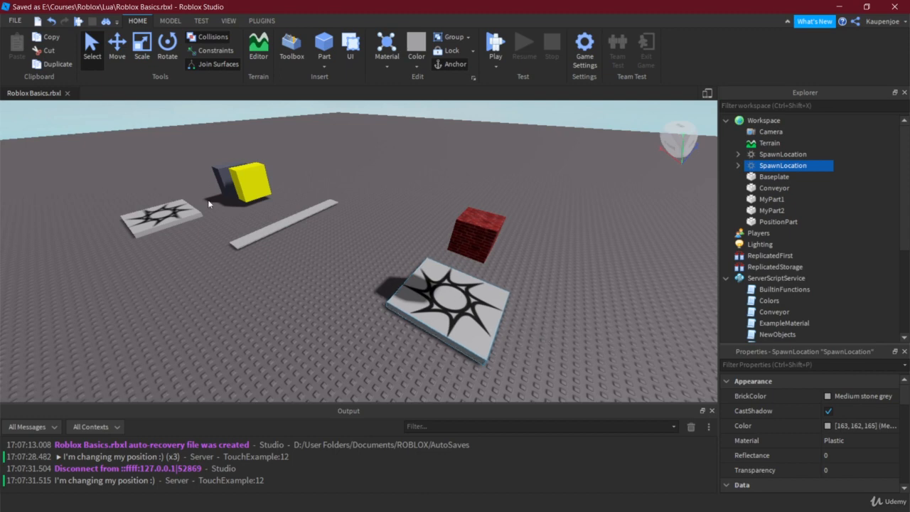
Start a playtest with both spawn pads and locate the first SpawnLocation in the Workspace and in the scene
{"action": "left_click", "coordinate": [489, 46]}
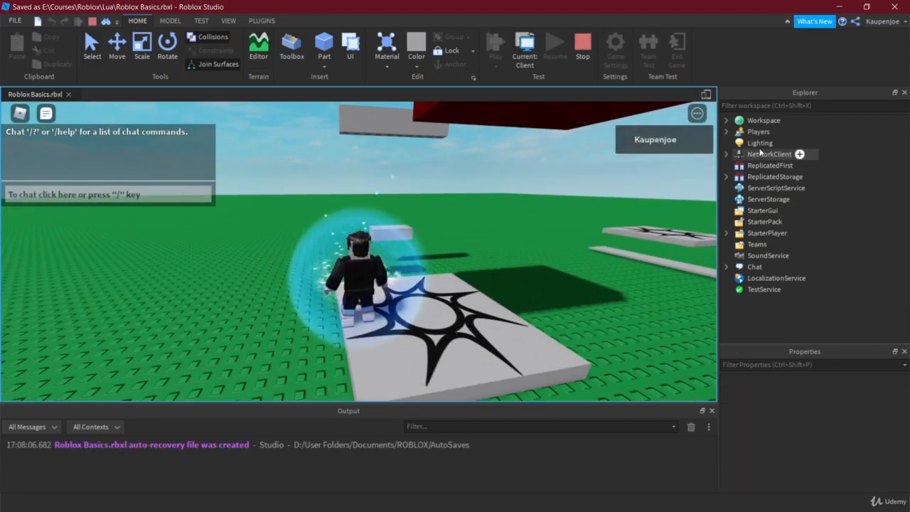
{"action": "left_click", "coordinate": [726, 120]}
{"action": "left_click", "coordinate": [778, 155]}
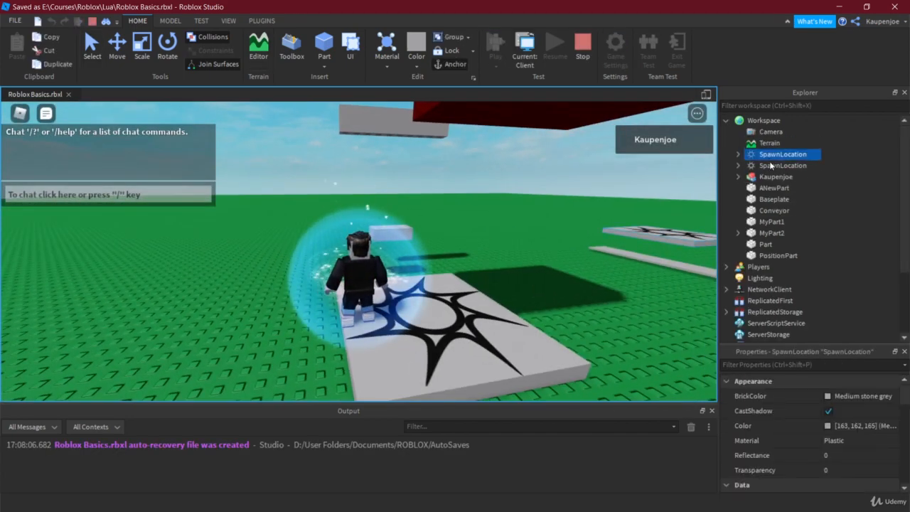
{"action": "right_click_drag", "start_coordinate": [364, 175], "coordinate": [360, 172]}
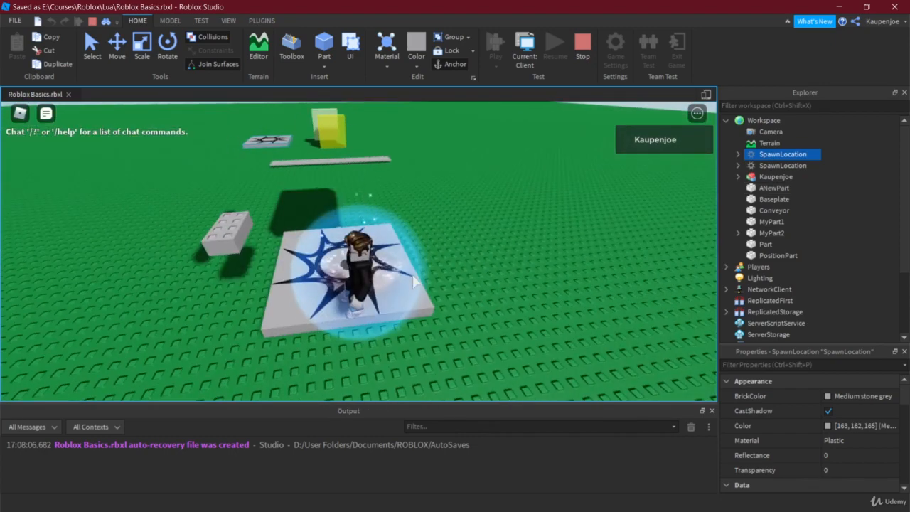
{"action": "scroll", "coordinate": [442, 278], "scroll_direction": "up", "scroll_amount": 3}
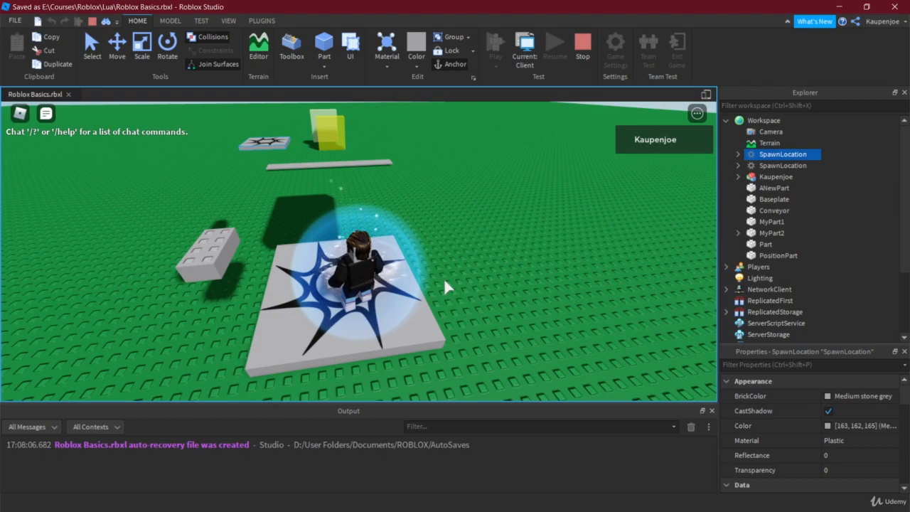
Walk the character on and around the spawn pad near the red block, and end the playtest
{"action": "key", "text": "s"}
{"action": "key", "text": "d"}
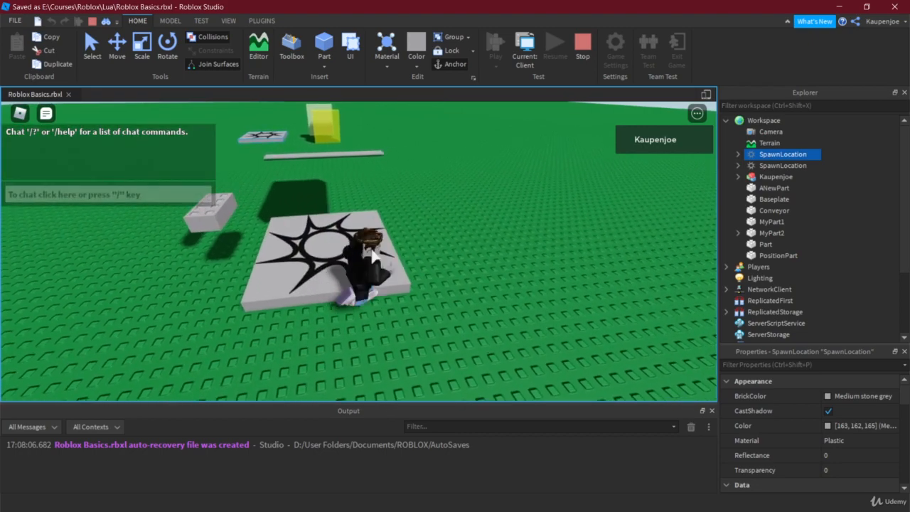
{"action": "key", "text": "w"}
{"action": "right_click_drag", "start_coordinate": [373, 256], "coordinate": [371, 222]}
{"action": "key", "text": "a"}
{"action": "key", "text": "s"}
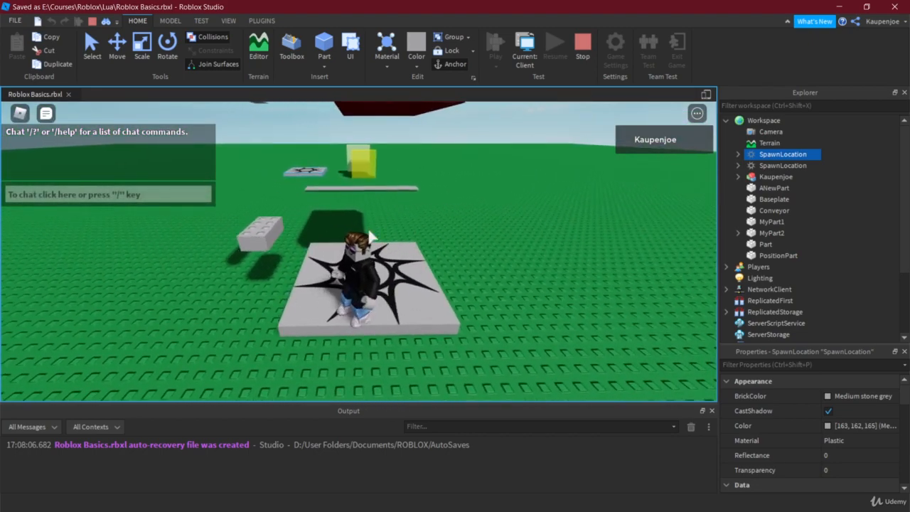
{"action": "key", "text": "a"}
{"action": "key", "text": "s"}
{"action": "key", "text": "d"}
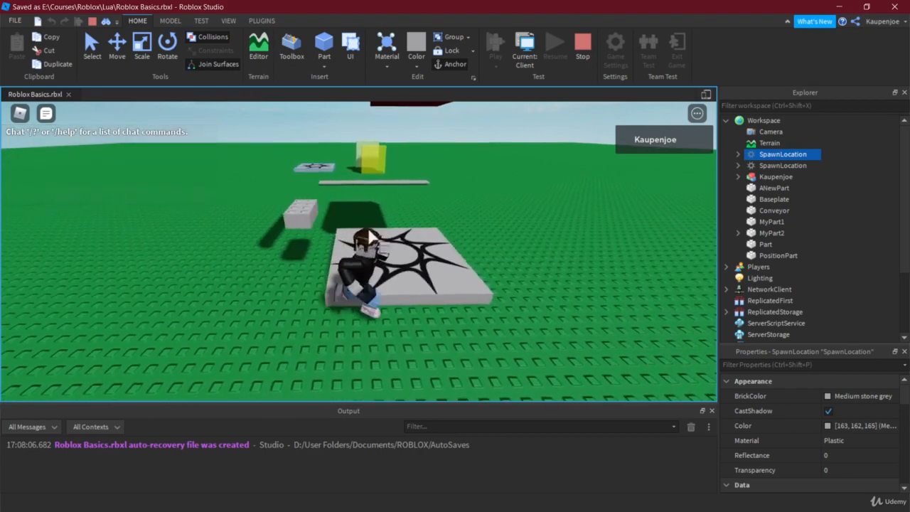
{"action": "key", "text": "w"}
{"action": "key", "text": "s"}
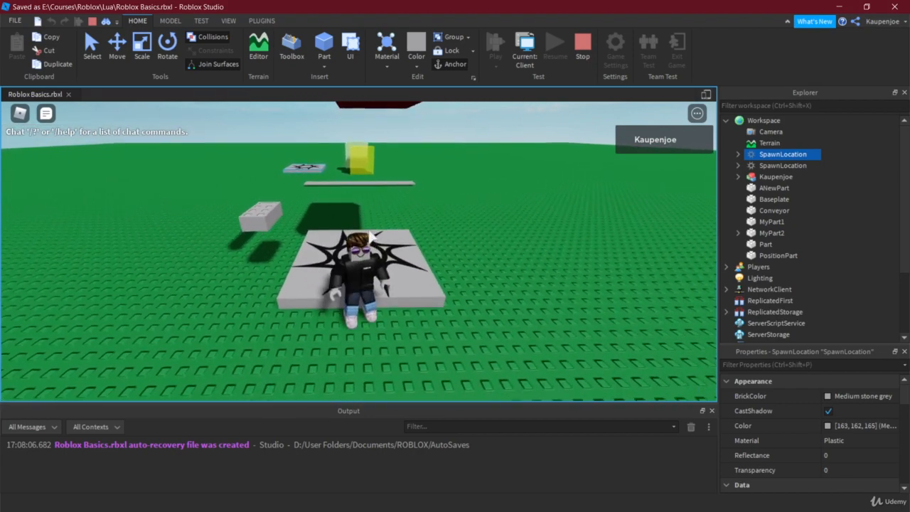
{"action": "key", "text": "w"}
{"action": "key", "text": "s"}
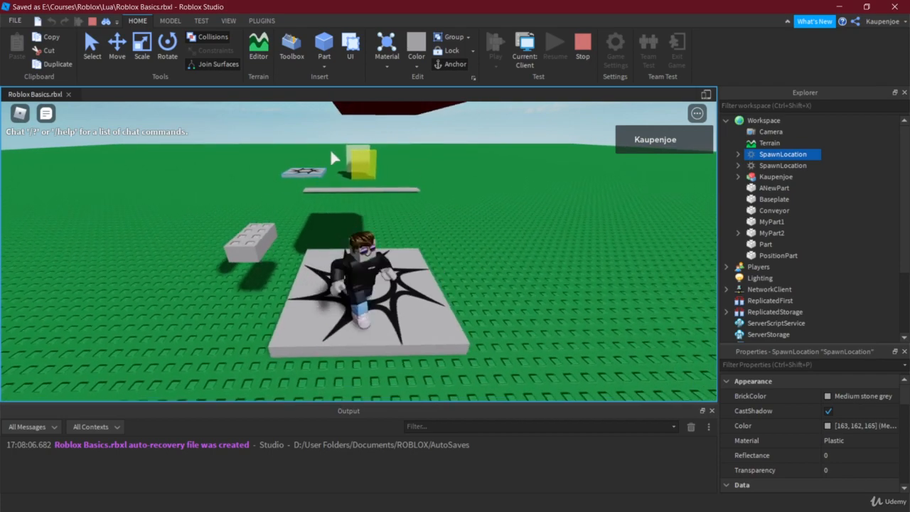
{"action": "key", "text": "w"}
{"action": "key", "text": "a"}
{"action": "key", "text": "s"}
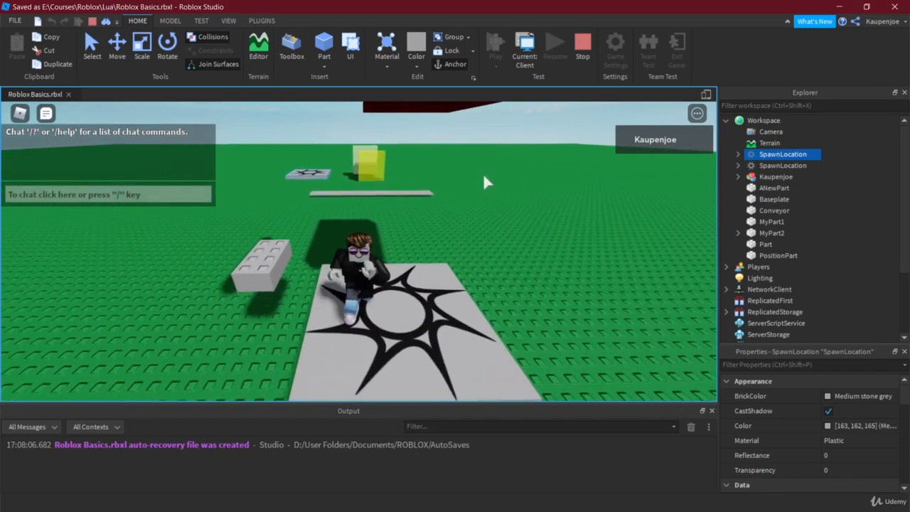
{"action": "key", "text": "d"}
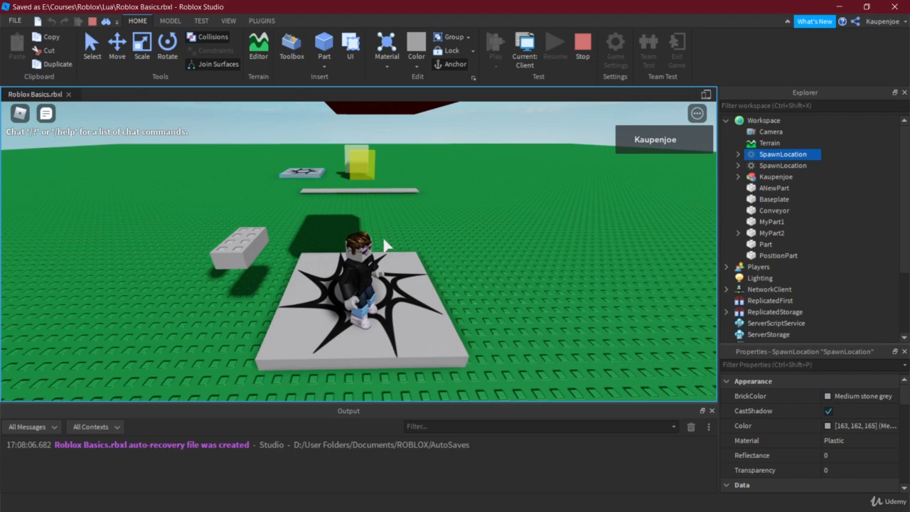
{"action": "left_click", "coordinate": [582, 44]}
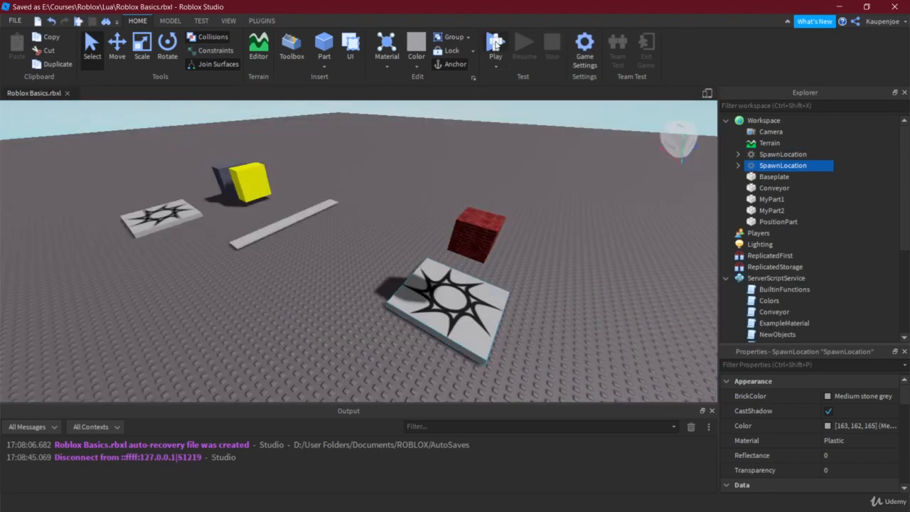
Run two more playtests to check which pad the character spawns on, walking toward the other pad in the second, and end the test
{"action": "left_click", "coordinate": [496, 45]}
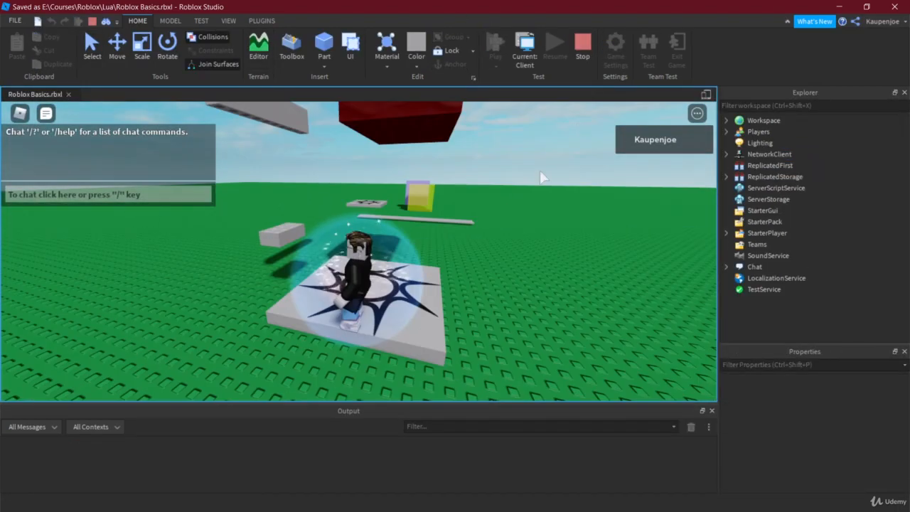
{"action": "left_click", "coordinate": [582, 44]}
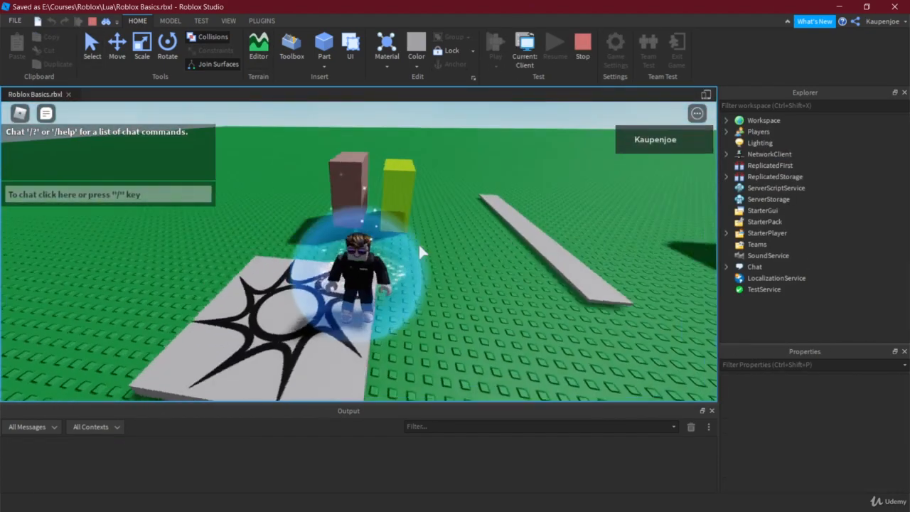
{"action": "right_click_drag", "start_coordinate": [418, 245], "coordinate": [411, 190]}
{"action": "key", "text": "w"}
{"action": "key", "text": "a"}
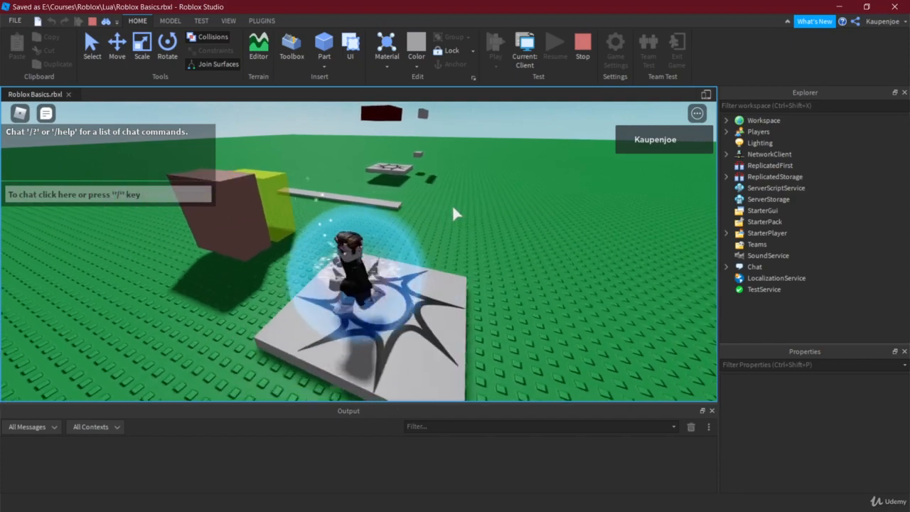
{"action": "key", "text": "w"}
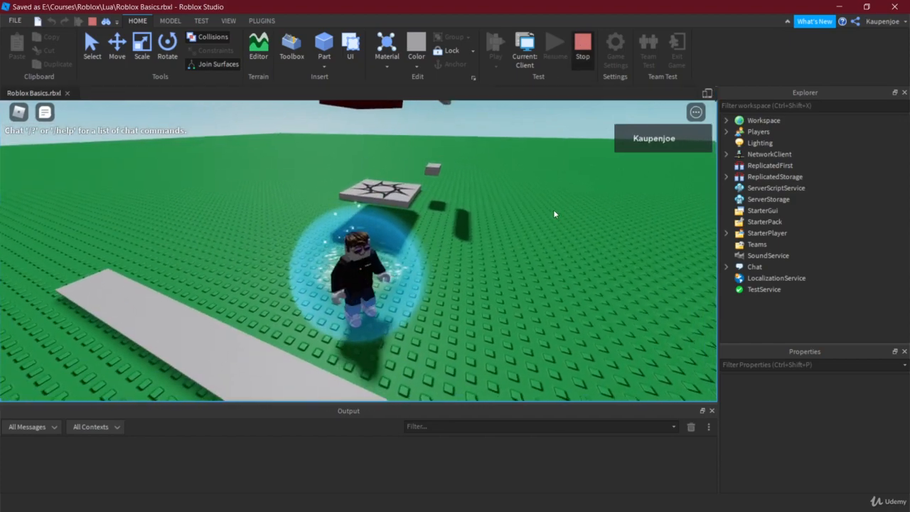
{"action": "key", "text": "shift+F5"}
Select the SpawnLocation beside the red brick block, give its property list more room, and review its Behavior, Teams and Forcefield properties
{"action": "left_click", "coordinate": [460, 290]}
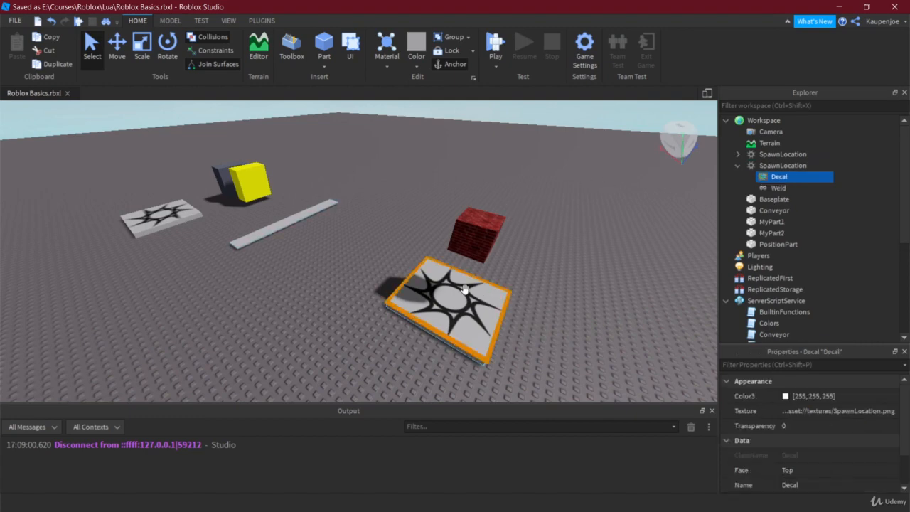
{"action": "left_click", "coordinate": [444, 307]}
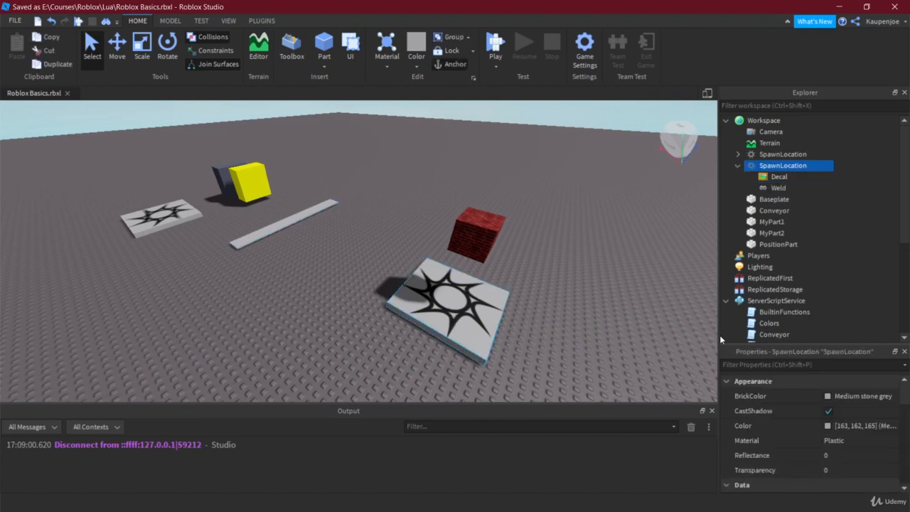
{"action": "left_click_drag", "start_coordinate": [769, 342], "coordinate": [769, 270]}
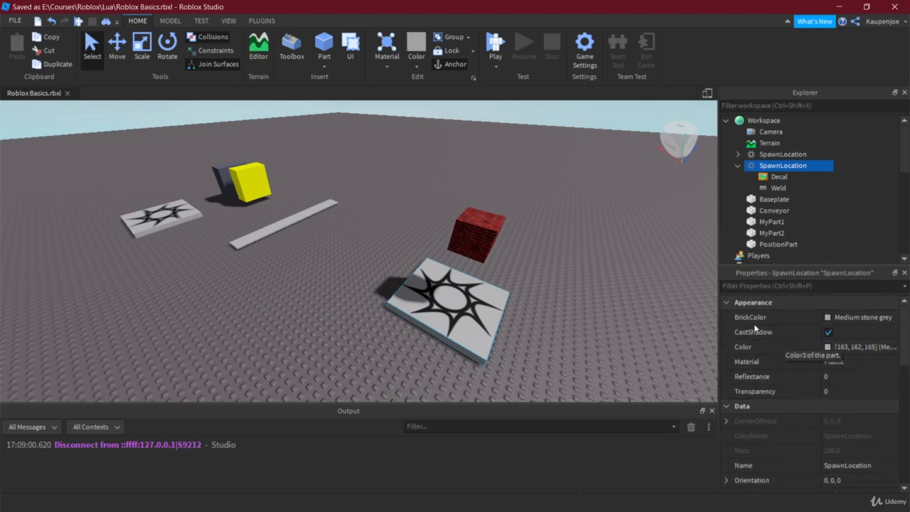
{"action": "scroll", "coordinate": [802, 323], "scroll_direction": "down", "scroll_amount": 3}
{"action": "scroll", "coordinate": [774, 335], "scroll_direction": "down", "scroll_amount": 3}
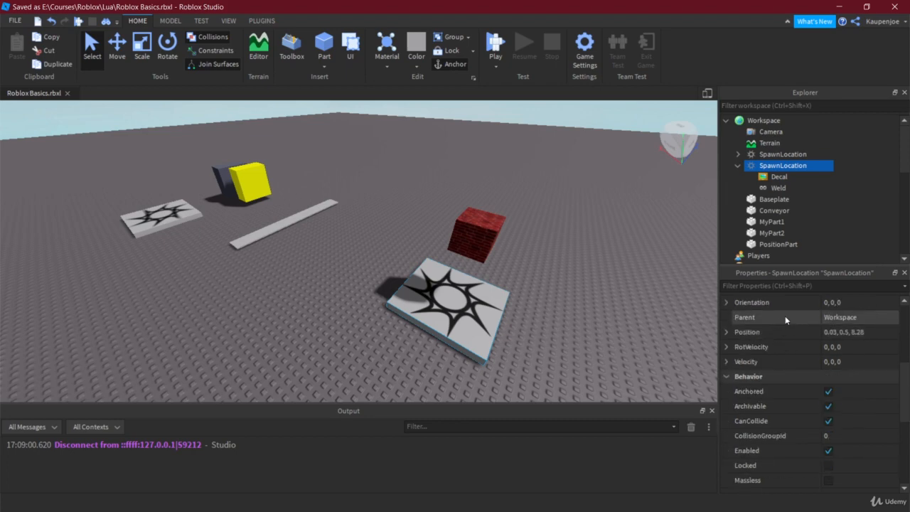
{"action": "scroll", "coordinate": [785, 315], "scroll_direction": "down", "scroll_amount": 3}
{"action": "scroll", "coordinate": [786, 306], "scroll_direction": "up", "scroll_amount": 2}
{"action": "scroll", "coordinate": [779, 348], "scroll_direction": "down", "scroll_amount": 3}
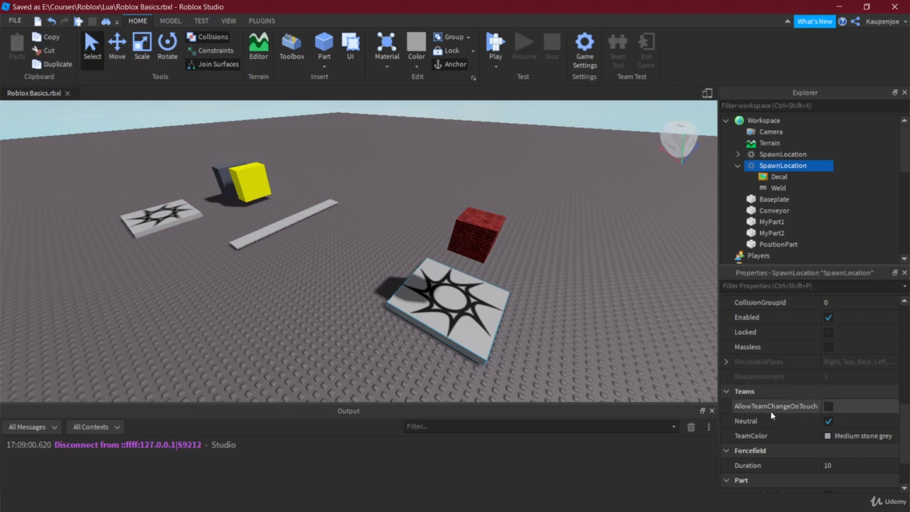
Turn AllowTeamChangeOnTouch on and off again for this SpawnLocation, and inspect its Neutral setting and TeamColor choices
{"action": "left_click", "coordinate": [828, 406]}
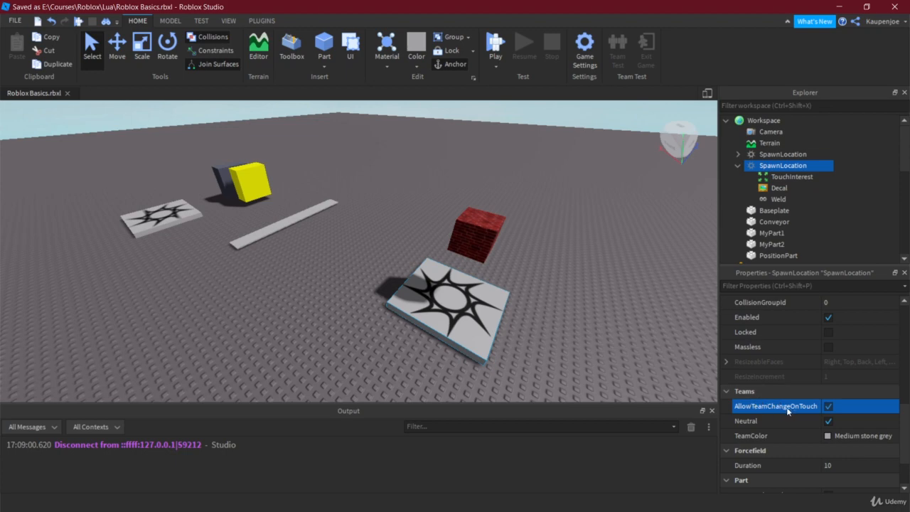
{"action": "left_click", "coordinate": [827, 406]}
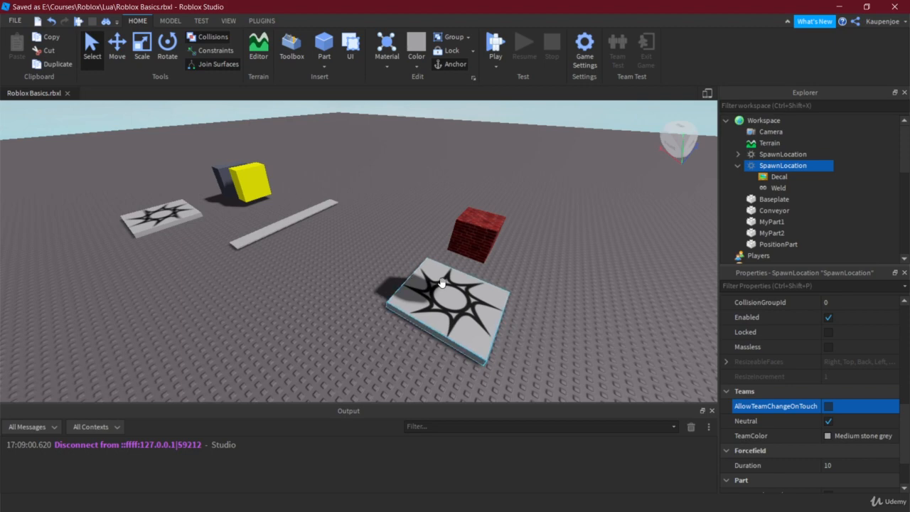
{"action": "left_click", "coordinate": [786, 420]}
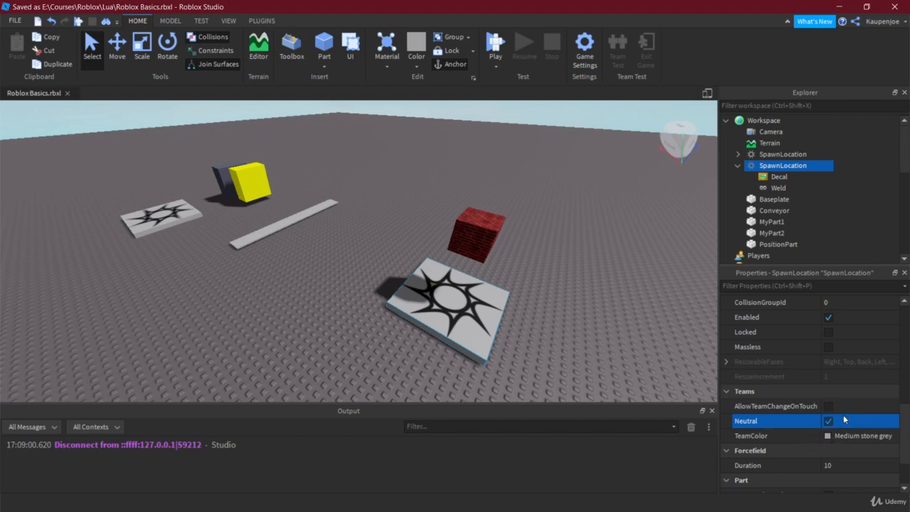
{"action": "left_click", "coordinate": [763, 437]}
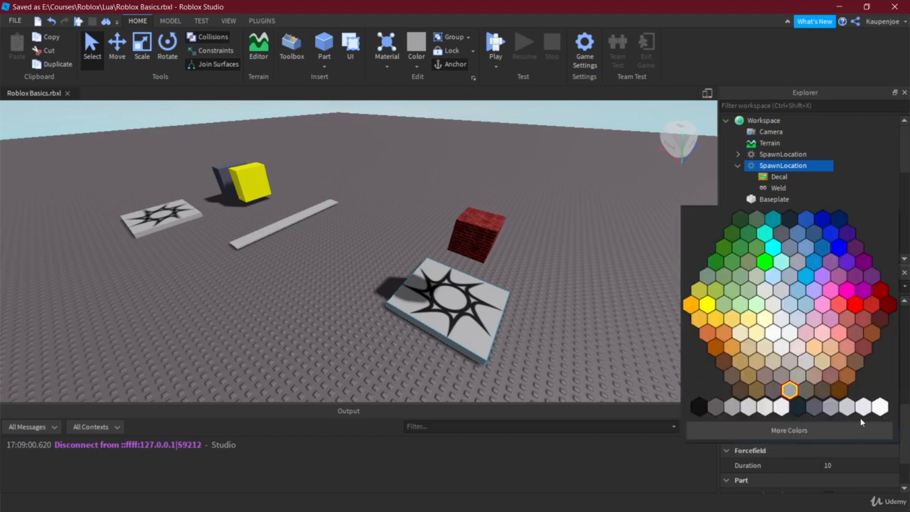
{"action": "left_click", "coordinate": [790, 388]}
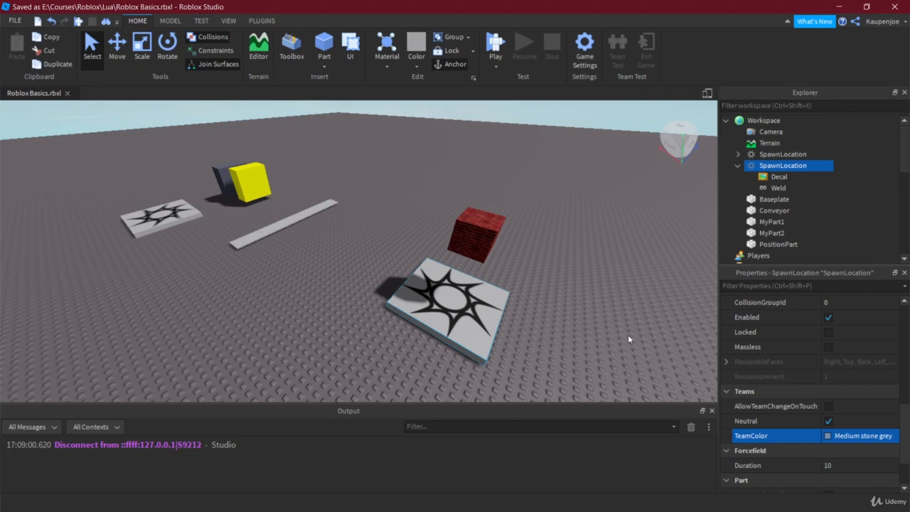
Set the SpawnLocation's Forcefield duration to 9 and collapse its Part properties
{"action": "scroll", "coordinate": [786, 351], "scroll_direction": "down", "scroll_amount": 2}
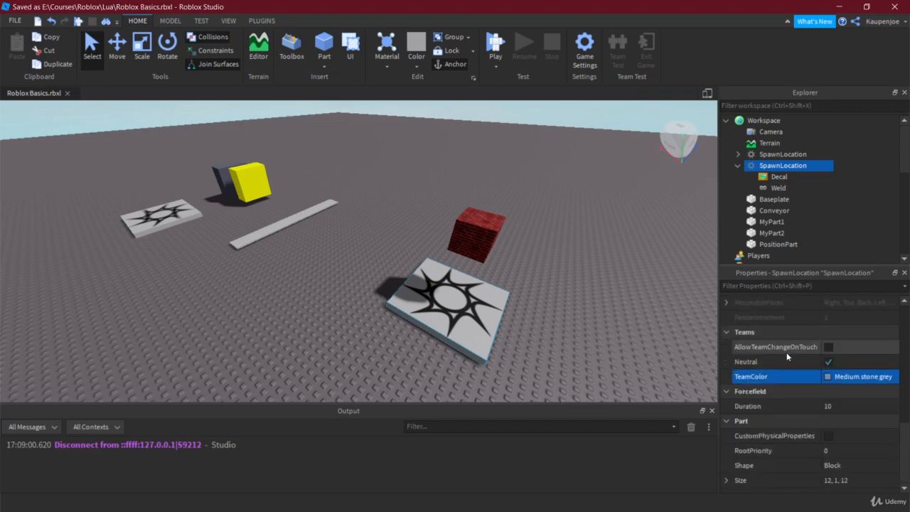
{"action": "left_click", "coordinate": [843, 404]}
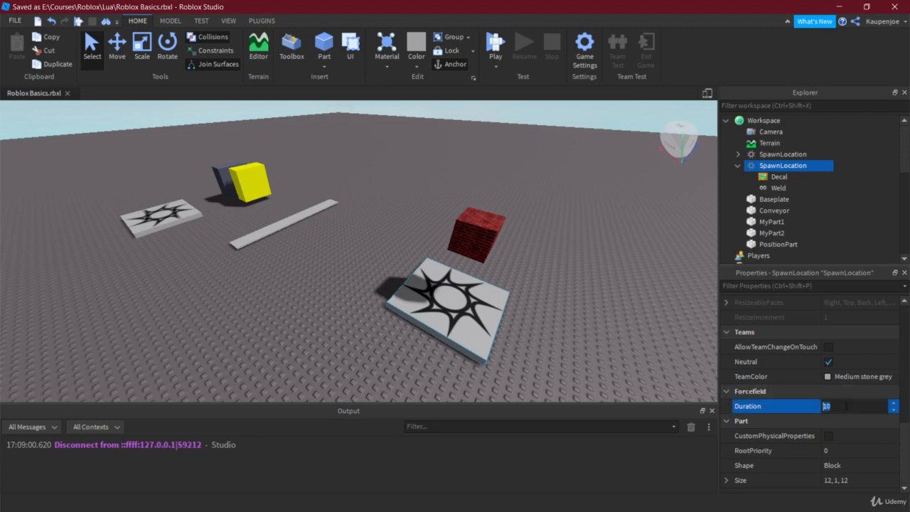
{"action": "type", "text": "9"}
{"action": "left_click", "coordinate": [752, 452]}
{"action": "left_click", "coordinate": [771, 419]}
{"action": "left_click", "coordinate": [727, 421]}
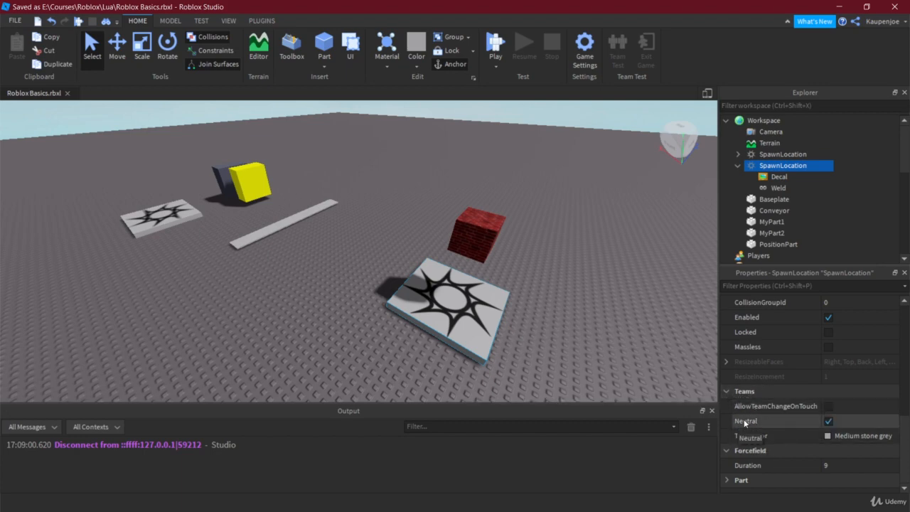
Set the SpawnLocation's Forcefield duration to 10
{"action": "left_click", "coordinate": [747, 436]}
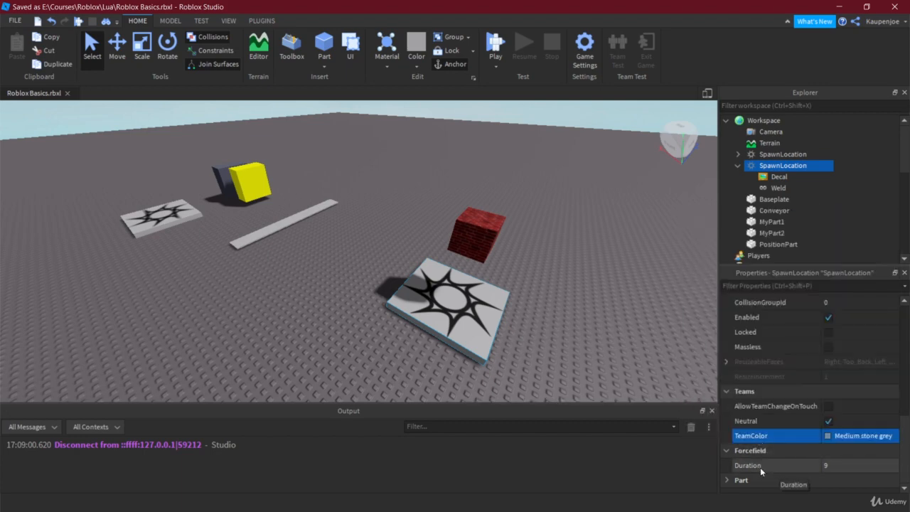
{"action": "left_click", "coordinate": [759, 465]}
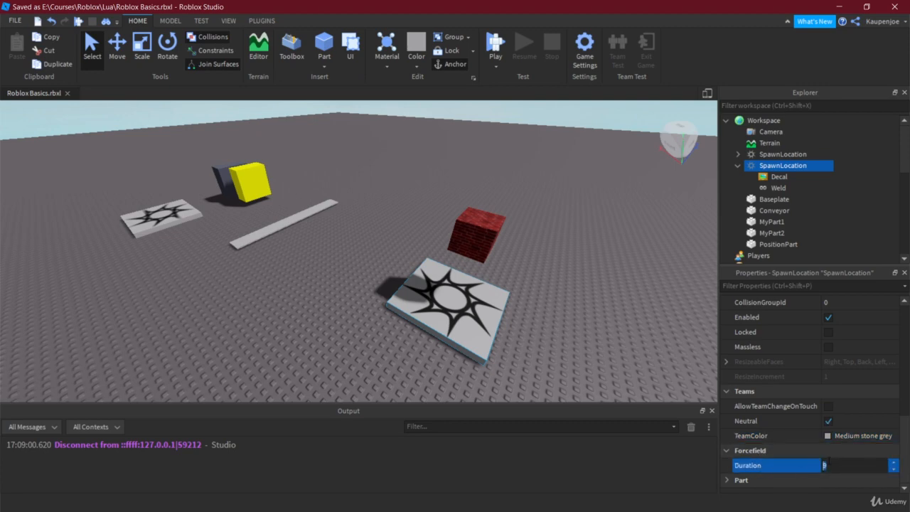
{"action": "type", "text": "10"}
{"action": "left_click", "coordinate": [764, 406]}
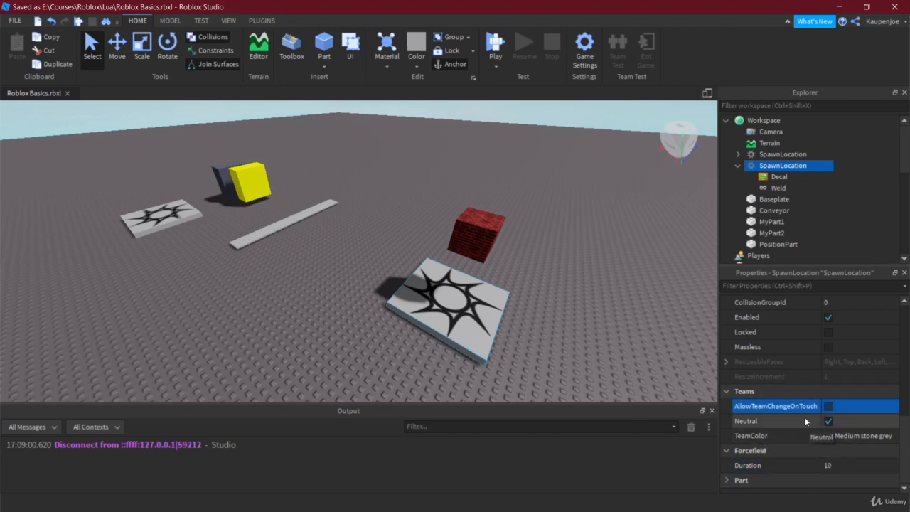
Deselect the spawn pad beside the red block and collapse its expanded entry in the Workspace tree
{"action": "left_click_drag", "start_coordinate": [379, 246], "coordinate": [359, 327]}
{"action": "left_click", "coordinate": [440, 326]}
{"action": "scroll", "coordinate": [814, 414], "scroll_direction": "down", "scroll_amount": 8}
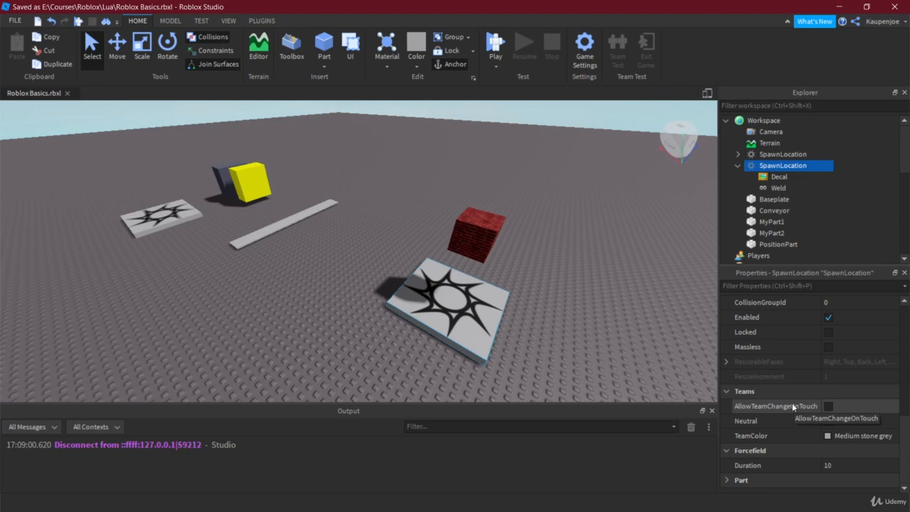
{"action": "left_click", "coordinate": [338, 306]}
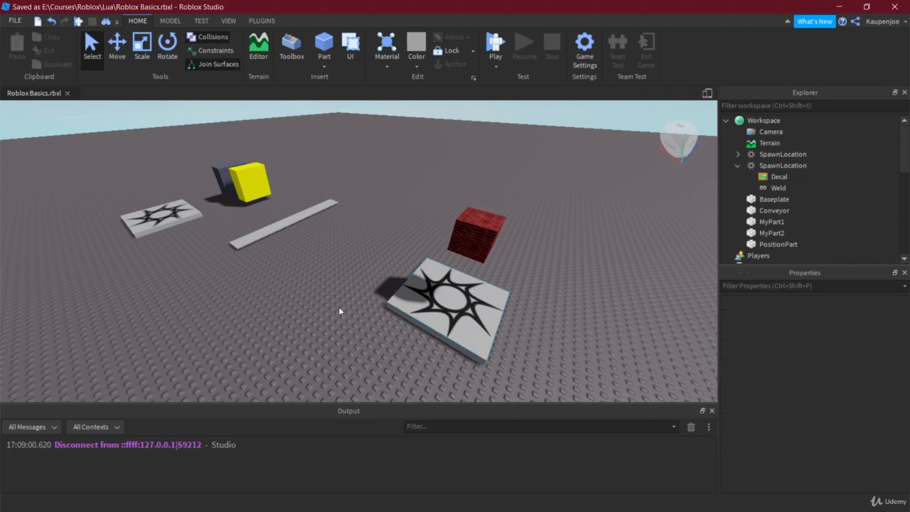
{"action": "left_click", "coordinate": [737, 165]}
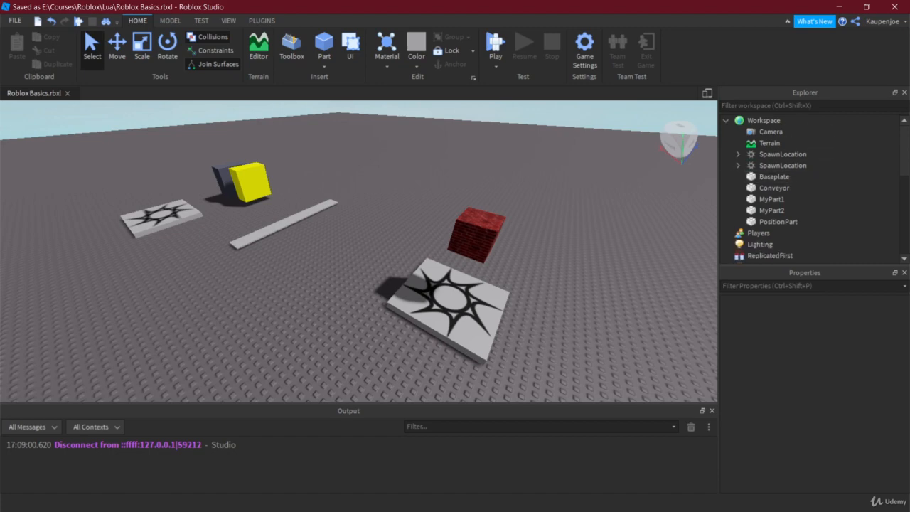
{"action": "left_click", "coordinate": [393, 308]}
{"action": "scroll", "coordinate": [831, 398], "scroll_direction": "down", "scroll_amount": 10}
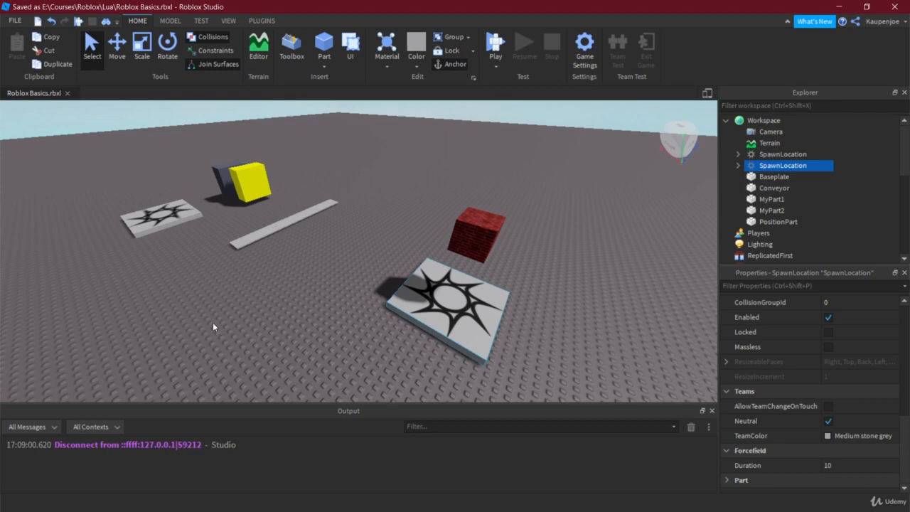
{"action": "left_click", "coordinate": [298, 319]}
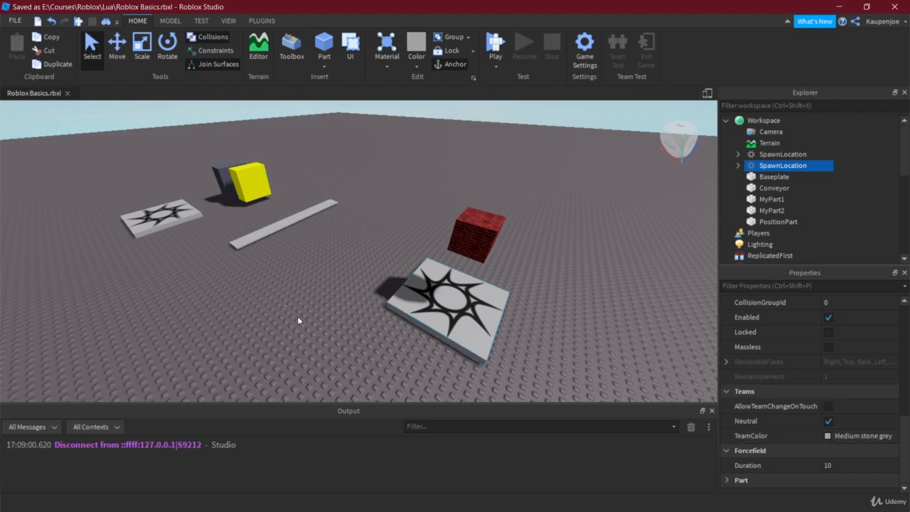
{"action": "left_click", "coordinate": [416, 324]}
{"action": "scroll", "coordinate": [843, 462], "scroll_direction": "down", "scroll_amount": 10}
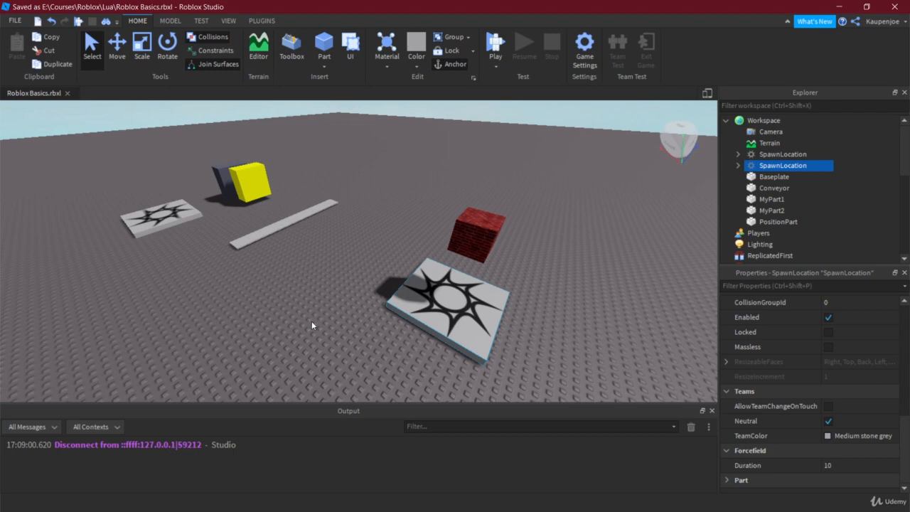
{"action": "left_click", "coordinate": [280, 331]}
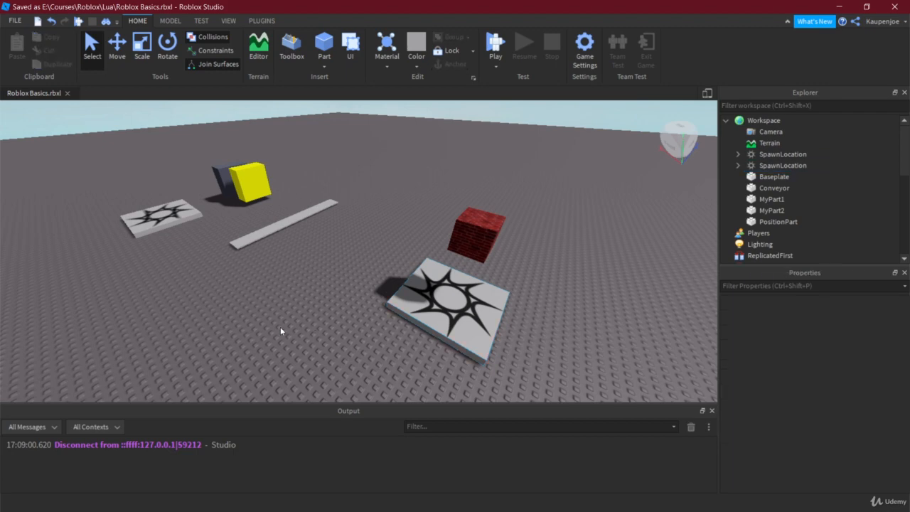